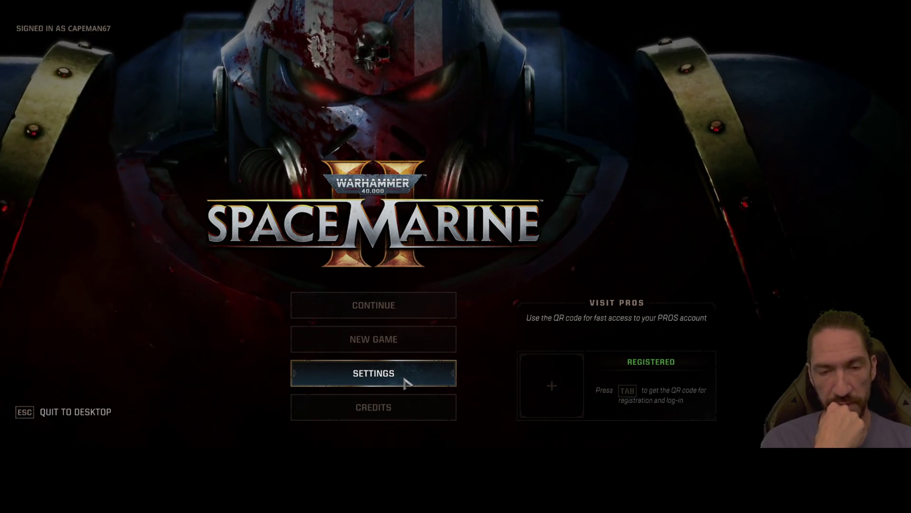
# Step: Open the Video settings and try cycling the video adapter, which stays on the RTX 4070
pyautogui.click(404, 381)
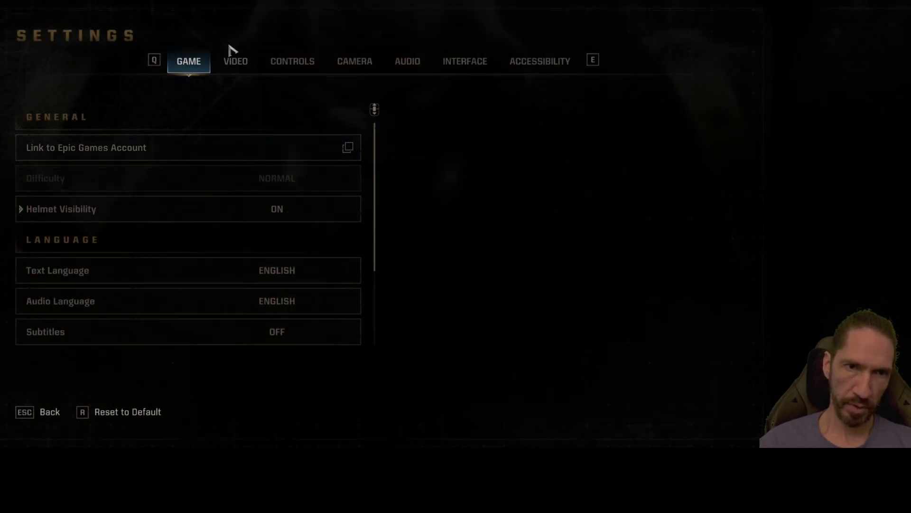
pyautogui.click(235, 62)
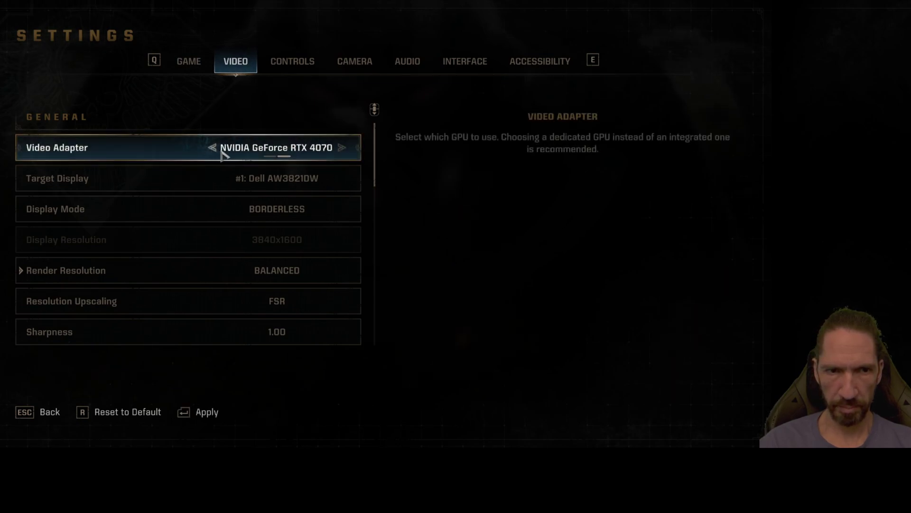
pyautogui.click(343, 148)
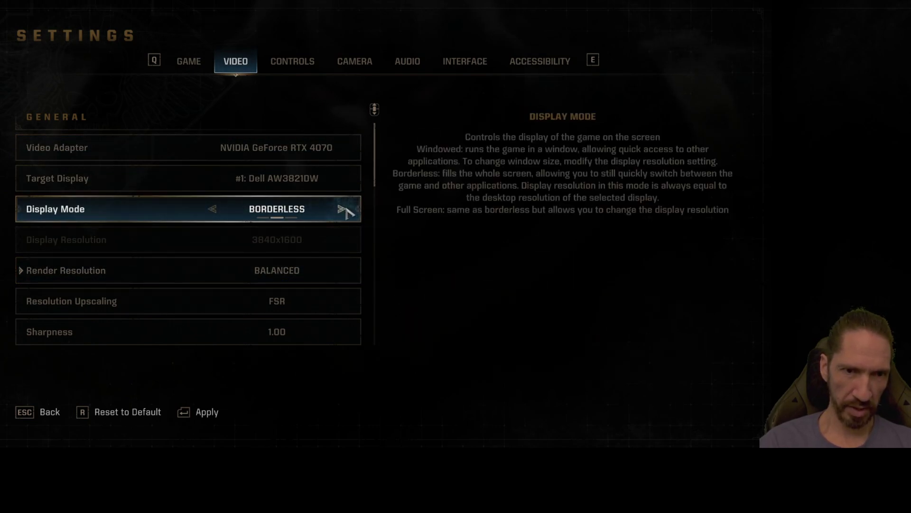
# Step: Toggle Display Mode to Full Screen, then back to Borderless
pyautogui.click(346, 211)
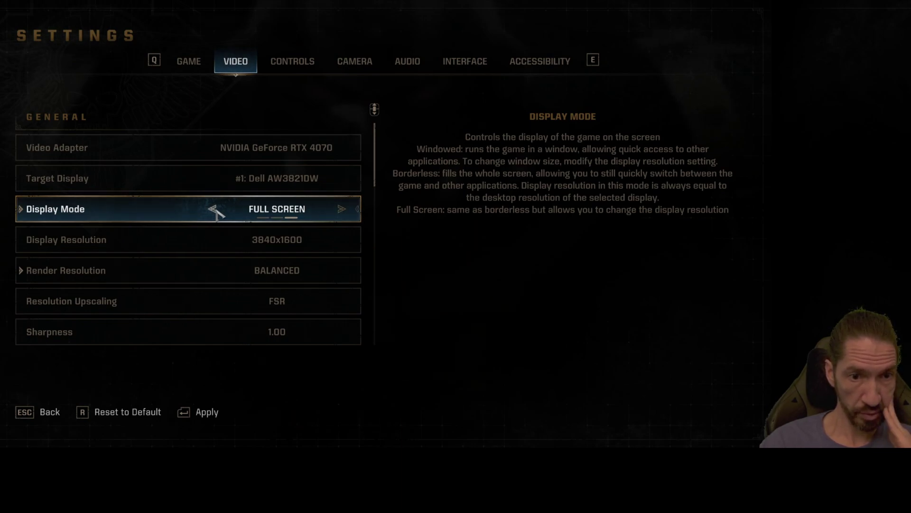
pyautogui.click(215, 210)
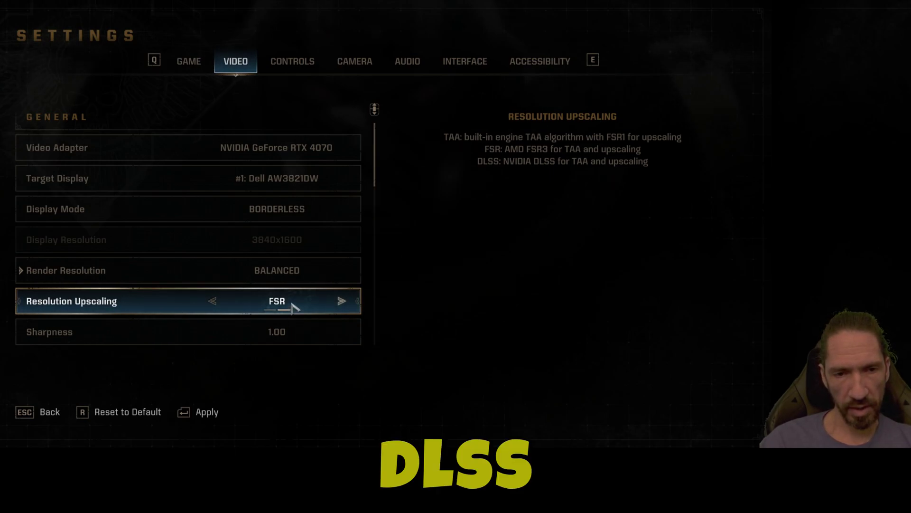
pyautogui.scroll(-3, 338, 299)
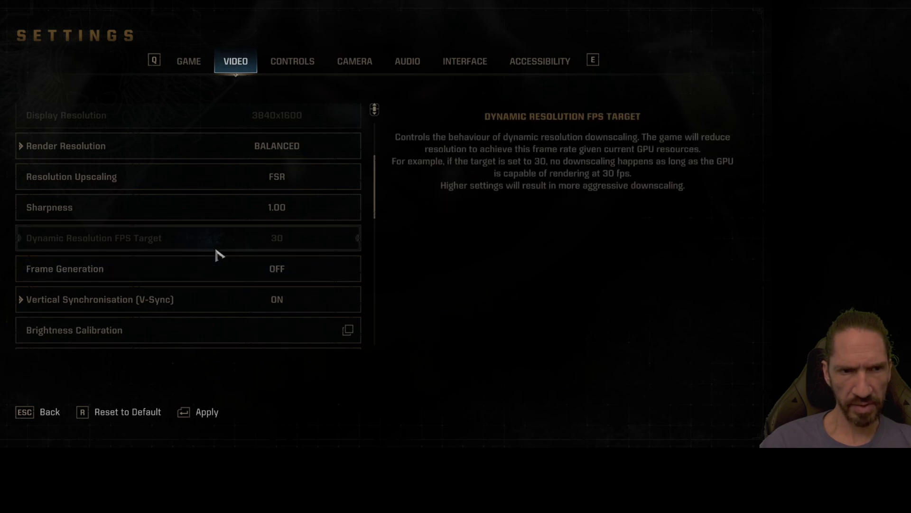
pyautogui.scroll(3, 217, 255)
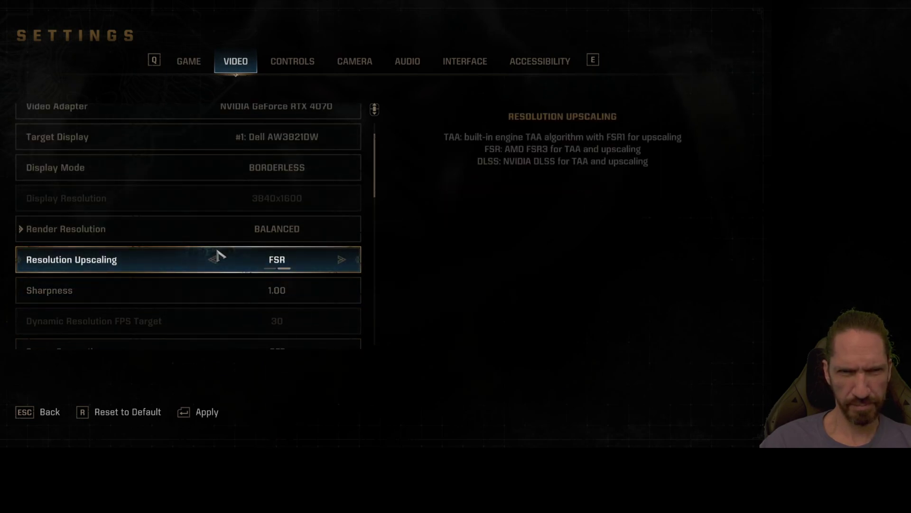
pyautogui.scroll(-2, 217, 255)
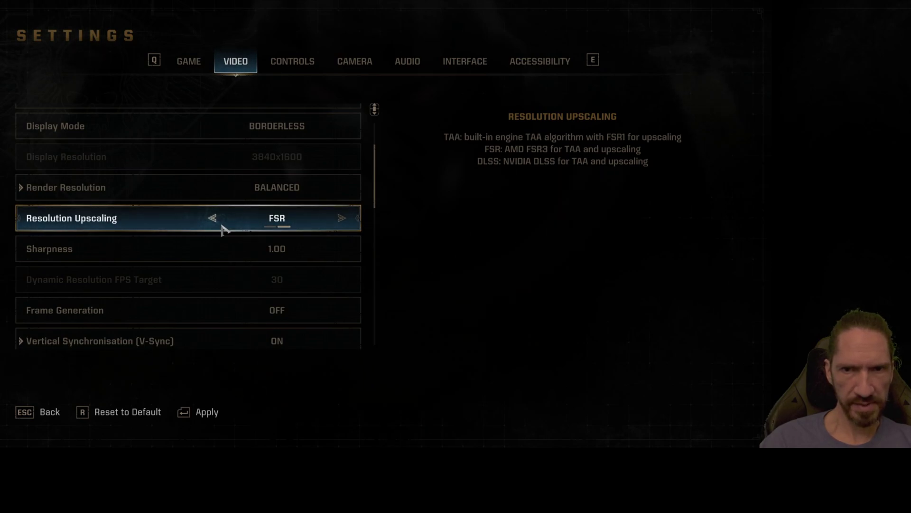
pyautogui.scroll(-2, 221, 228)
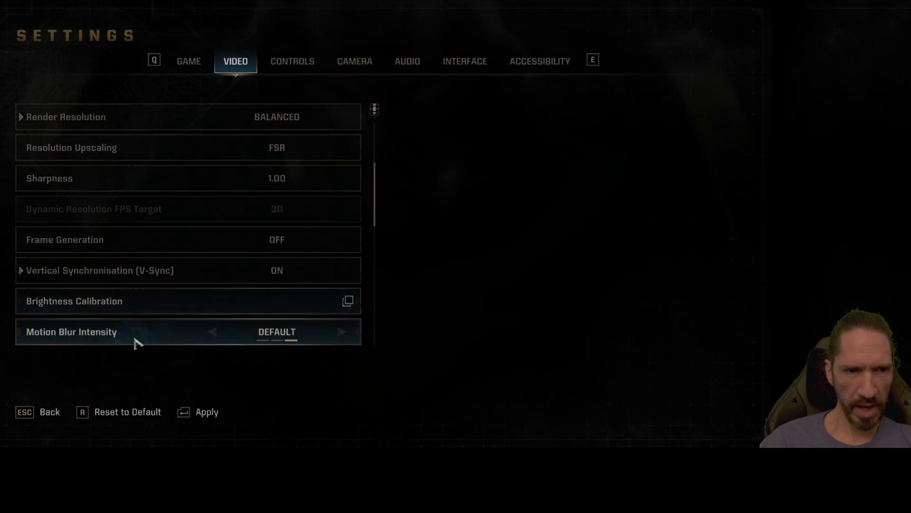
pyautogui.scroll(-4, 136, 339)
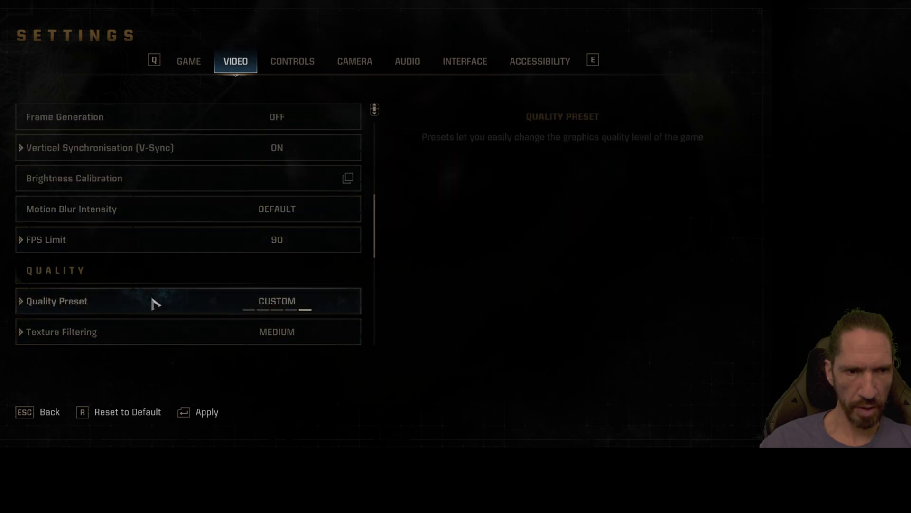
pyautogui.scroll(-3, 154, 304)
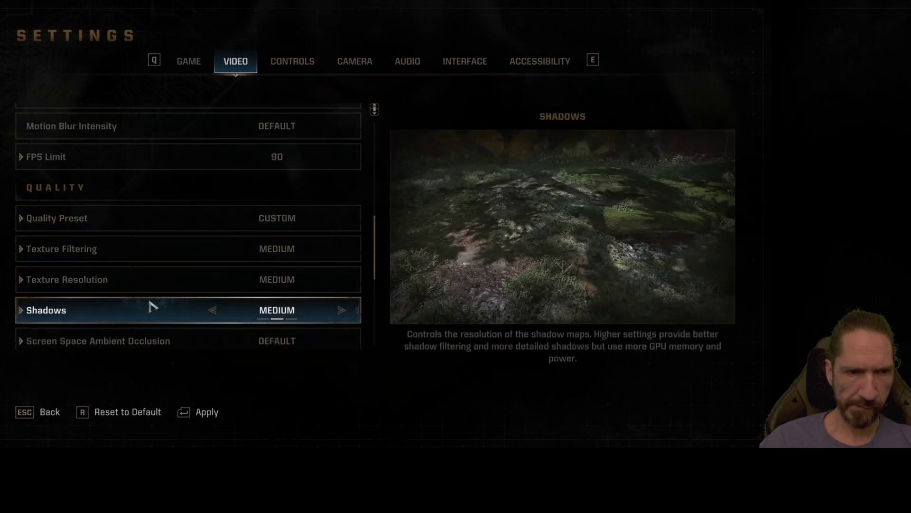
pyautogui.scroll(-3, 151, 306)
pyautogui.scroll(-4, 151, 306)
pyautogui.scroll(4, 151, 307)
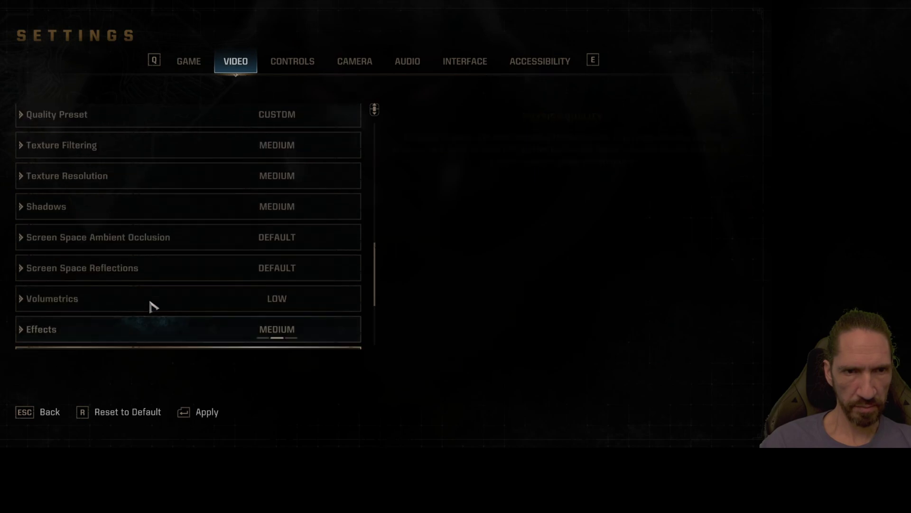
pyautogui.scroll(3, 151, 306)
pyautogui.scroll(1, 151, 307)
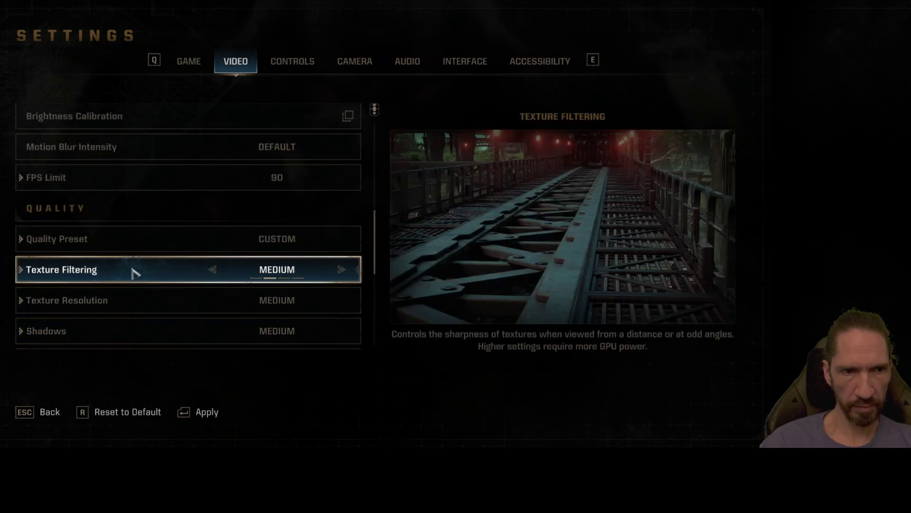
pyautogui.scroll(4, 143, 259)
pyautogui.scroll(4, 146, 258)
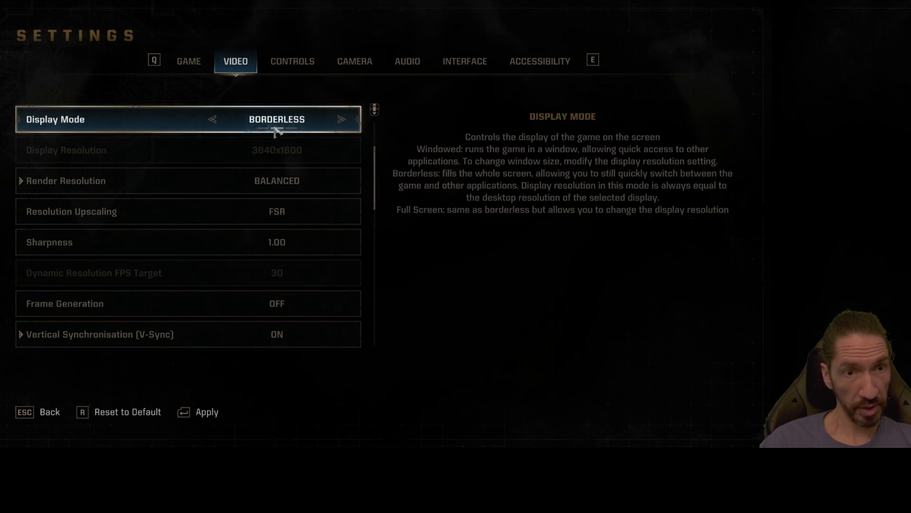
# Step: Accept the Apply Changes prompt when leaving Video, then return to the Video page
pyautogui.click(189, 64)
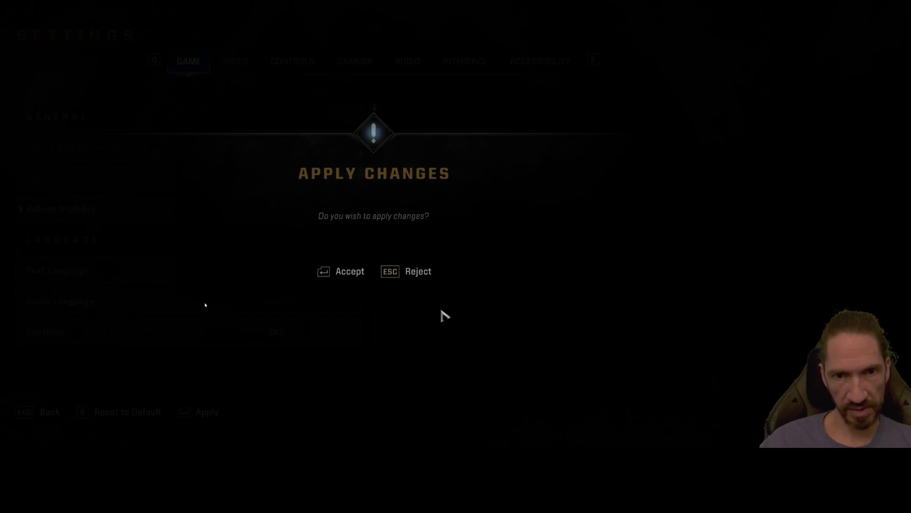
pyautogui.press('Return')
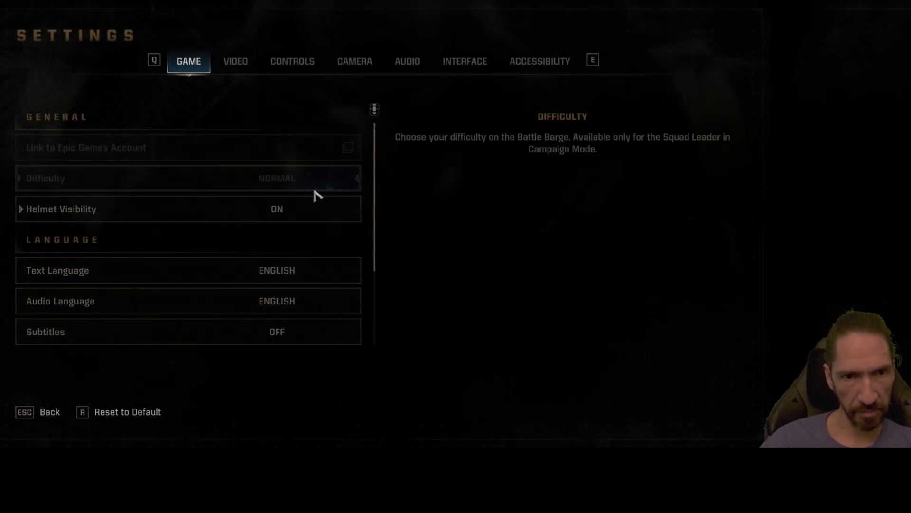
pyautogui.click(235, 64)
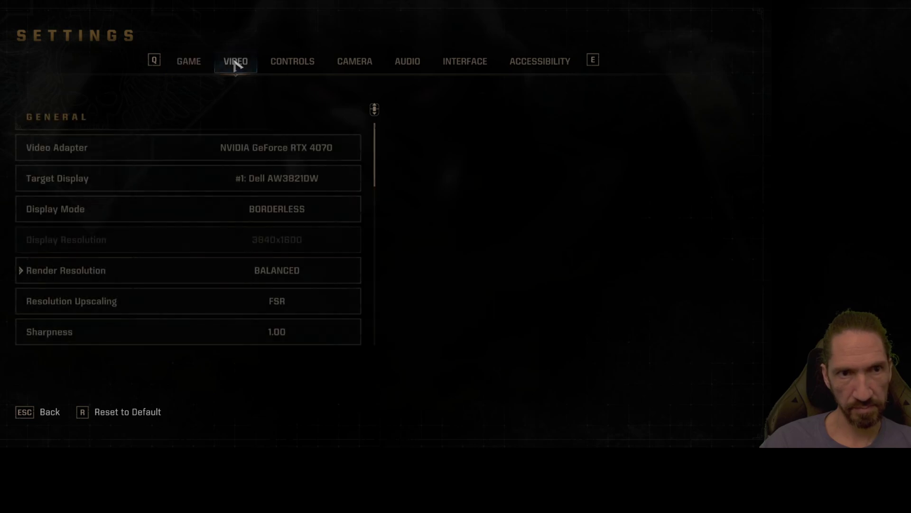